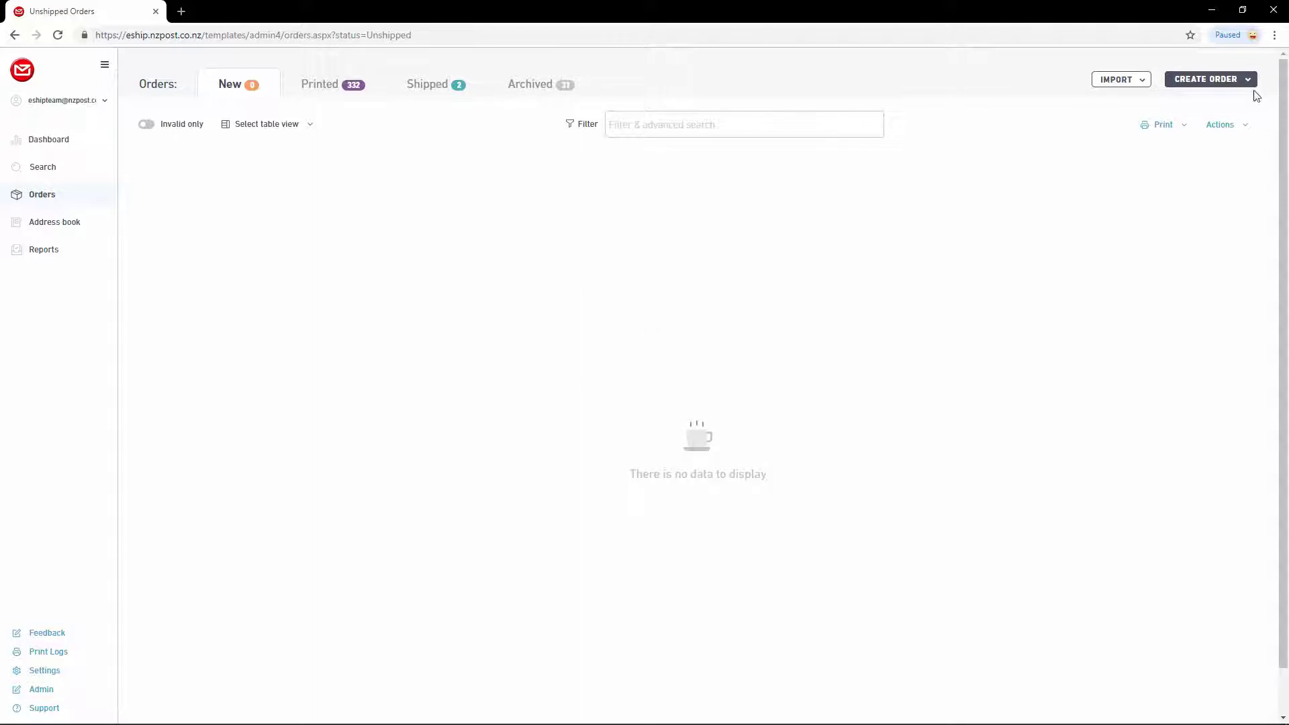
# - Create a new order and set both the order number and reference number to 'test 3456'
pyautogui.click(1222, 79)
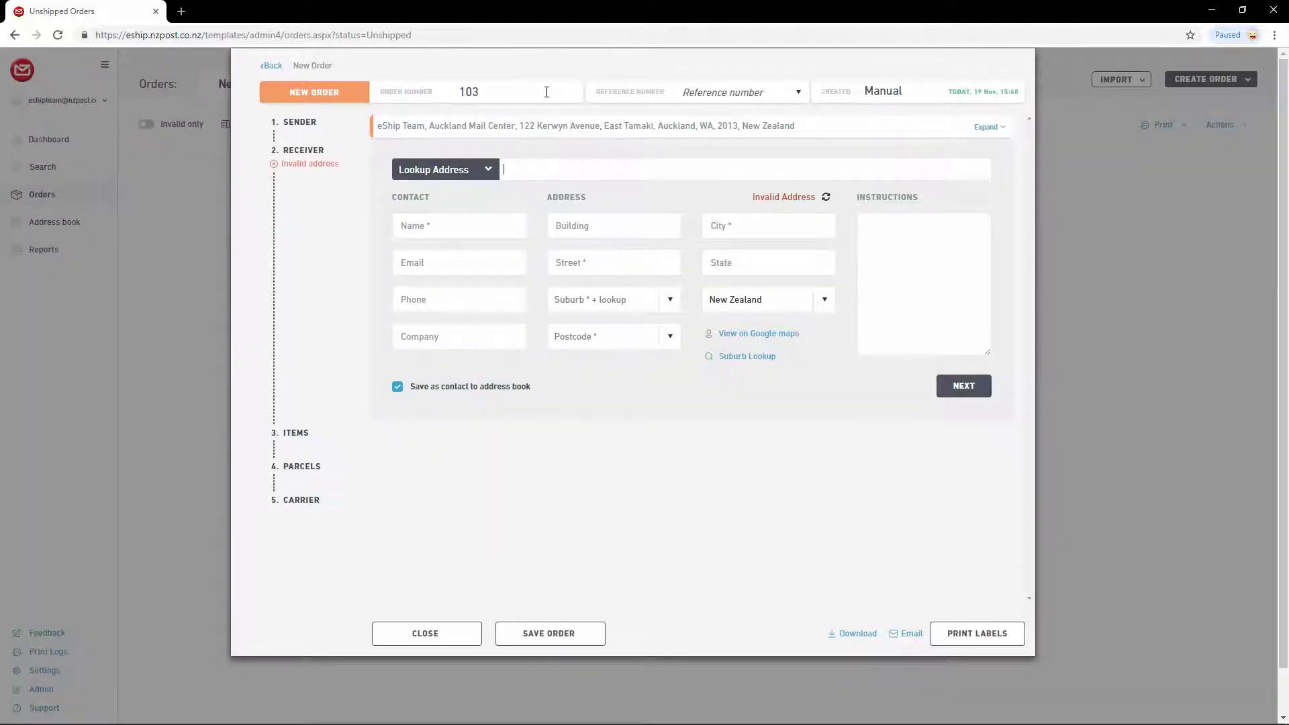
pyautogui.moveTo(547, 92); pyautogui.dragTo(427, 93)
pyautogui.write('test 3456')
pyautogui.press('Tab')
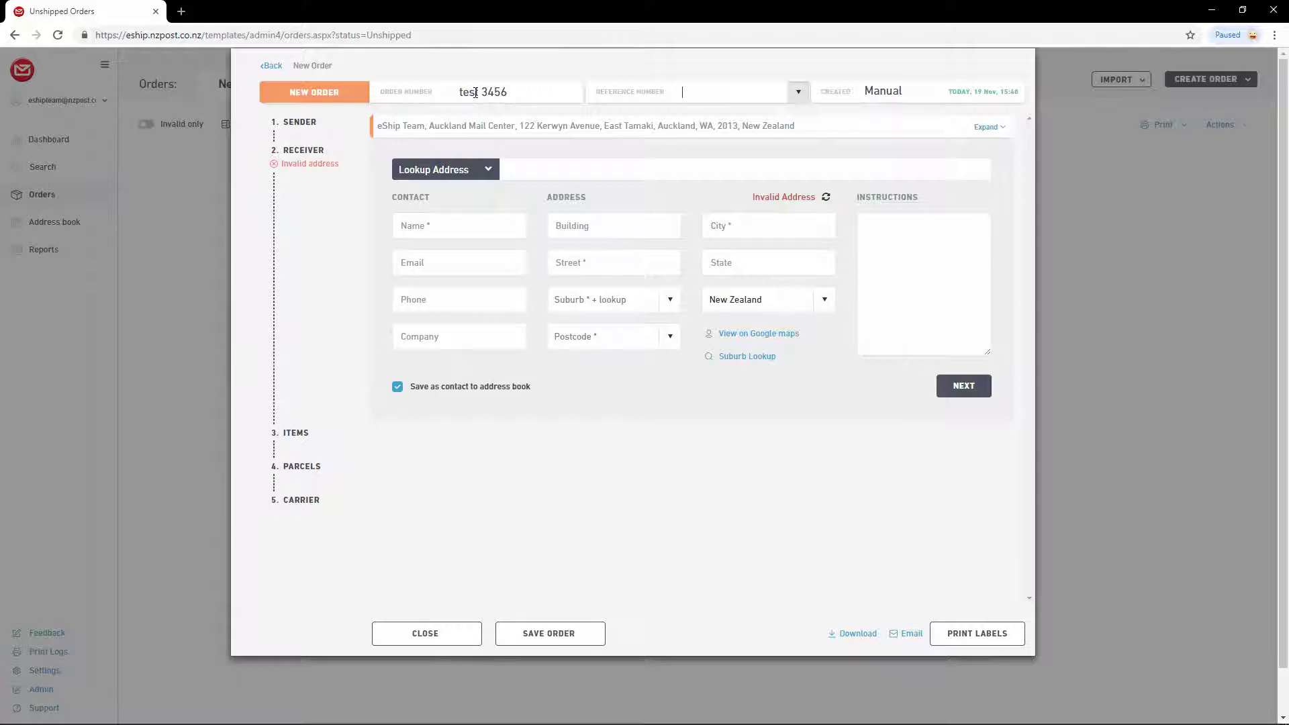
pyautogui.write('test 3456')
# - Choose Australia from the country list as the receiver's country
pyautogui.click(772, 300)
pyautogui.write('australia')
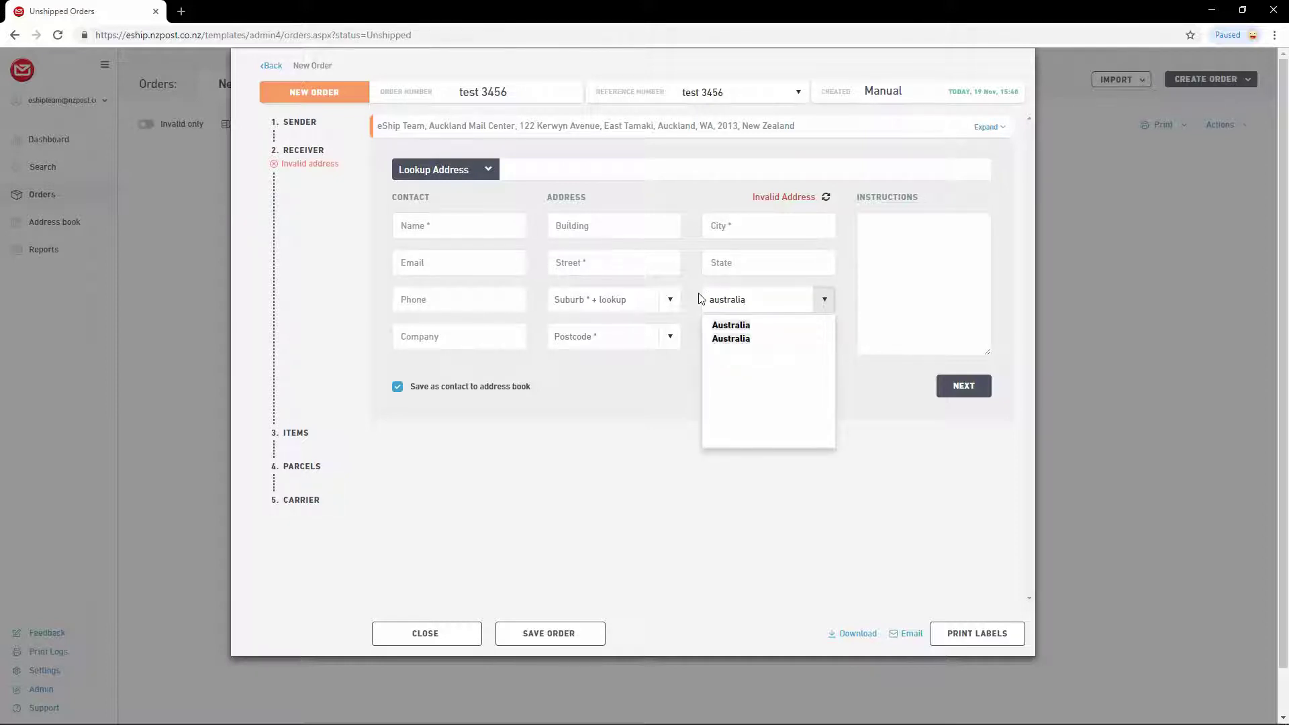
pyautogui.click(728, 326)
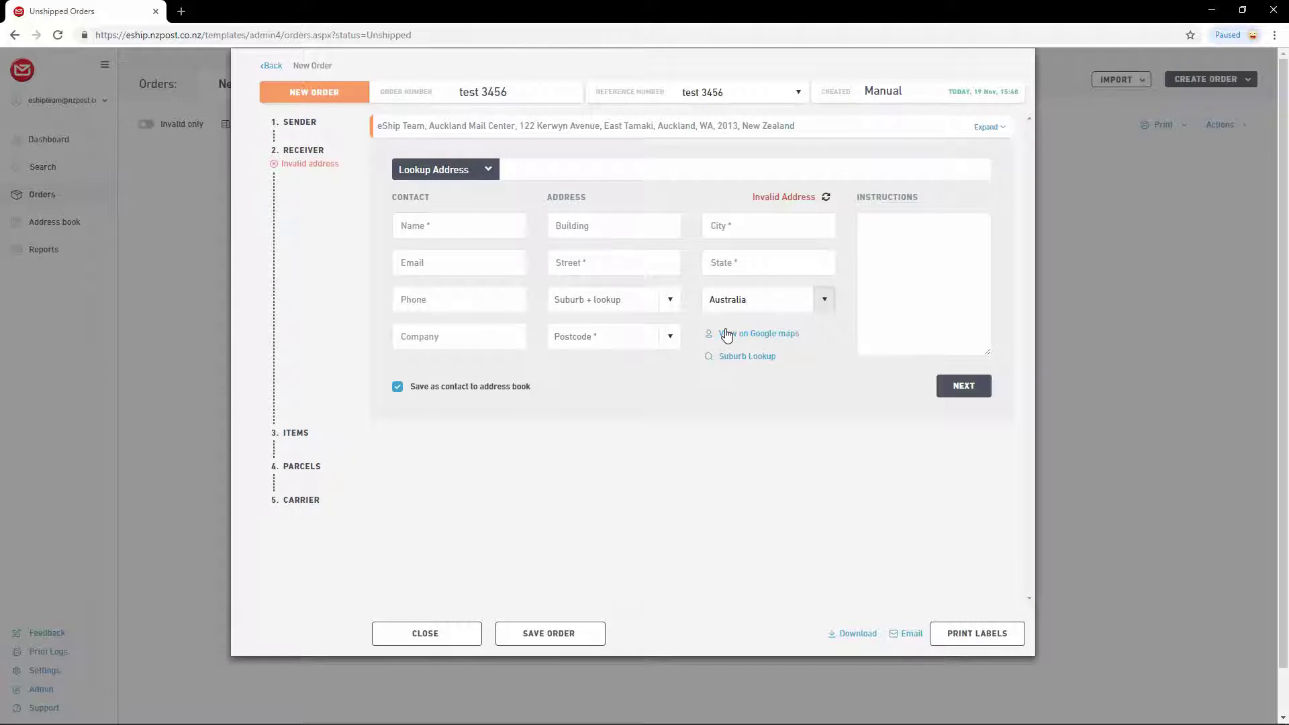
# - Look up 'st georges terrace' and apply the Saint Georges Terrace, Perth WA 6000 address
pyautogui.click(596, 167)
pyautogui.write('st georges t')
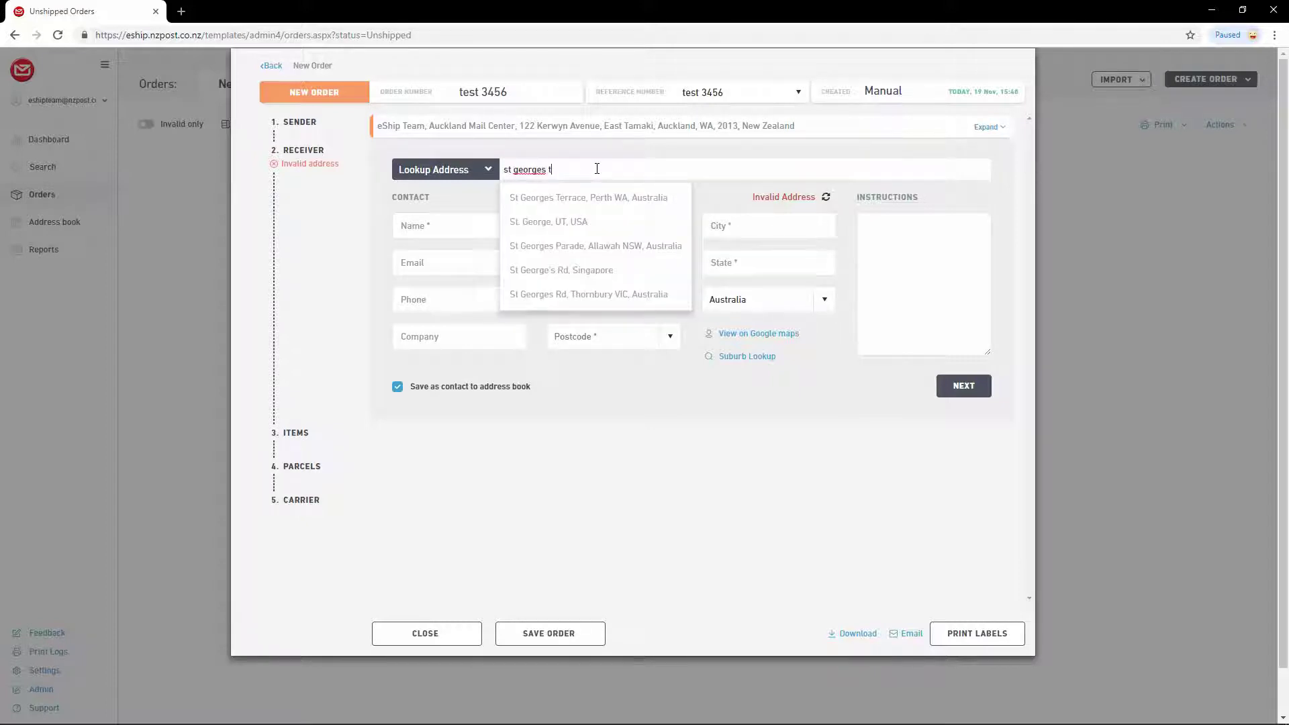
pyautogui.write('errace')
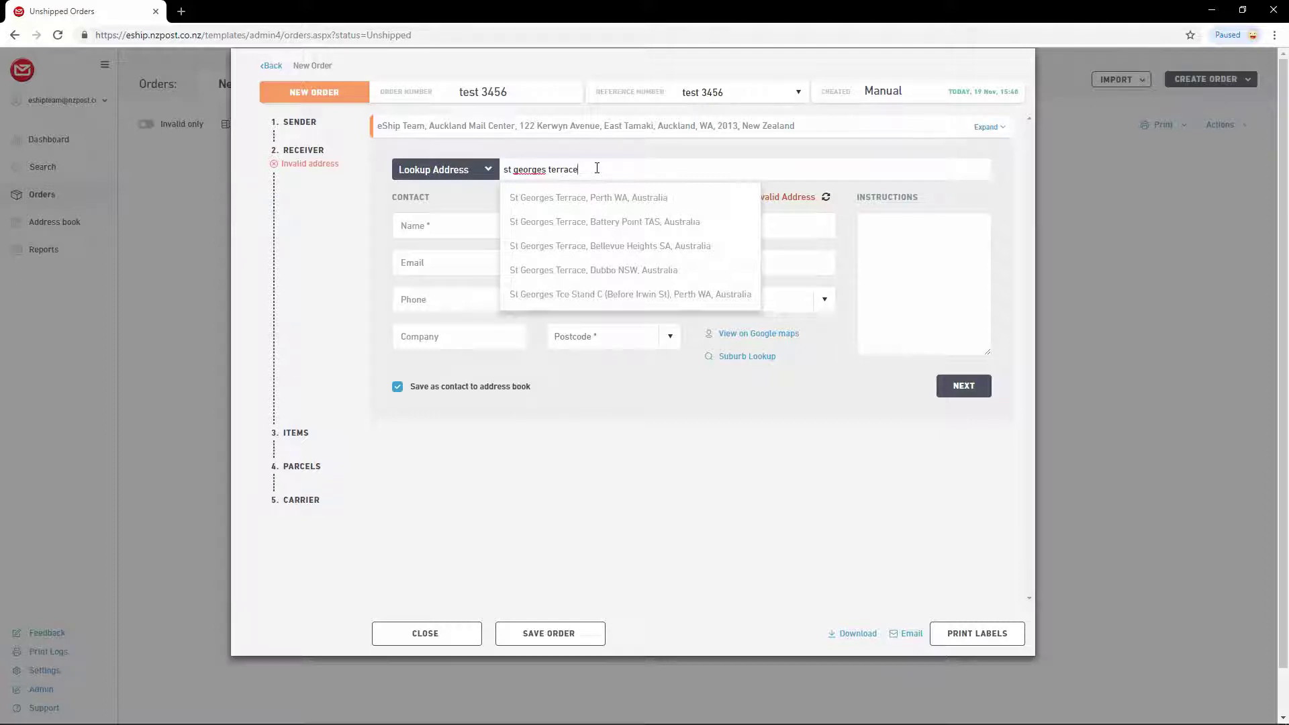
pyautogui.click(595, 197)
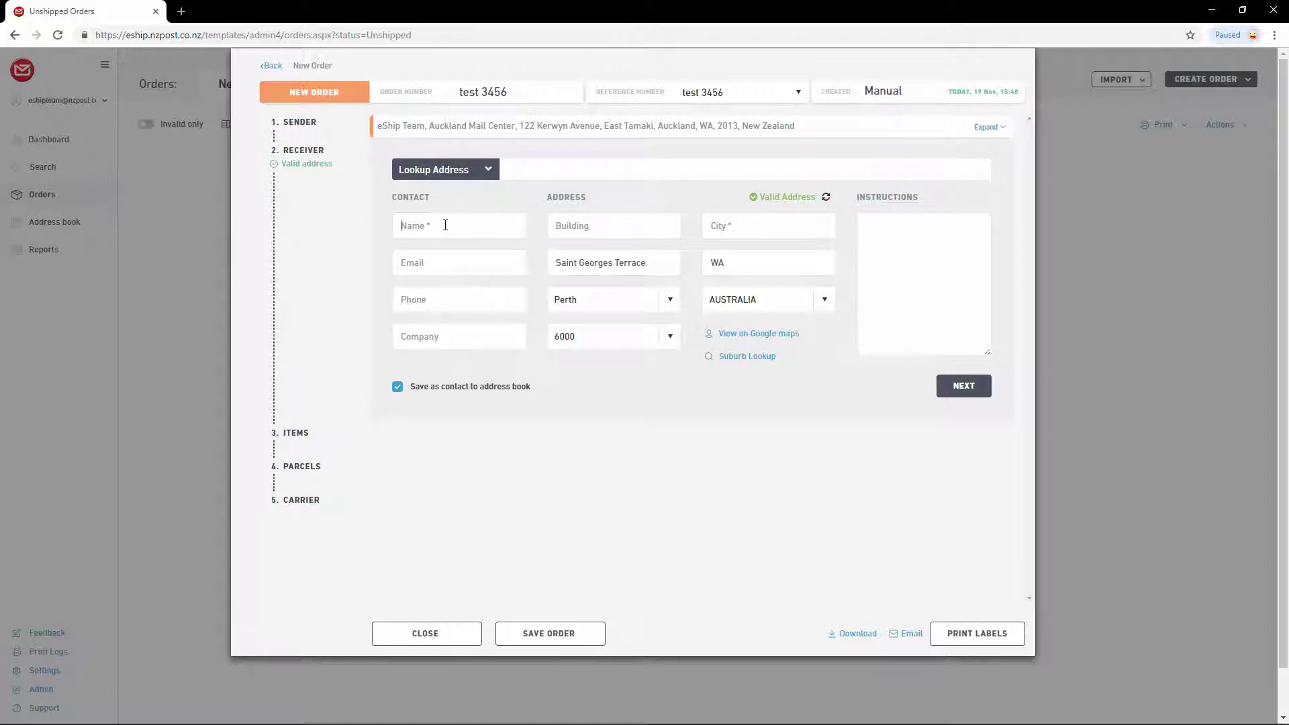
# - Enter the receiver's name, then step through the email, phone, company and building fields
pyautogui.write('Steve')
pyautogui.click(462, 264)
pyautogui.click(447, 300)
pyautogui.click(481, 329)
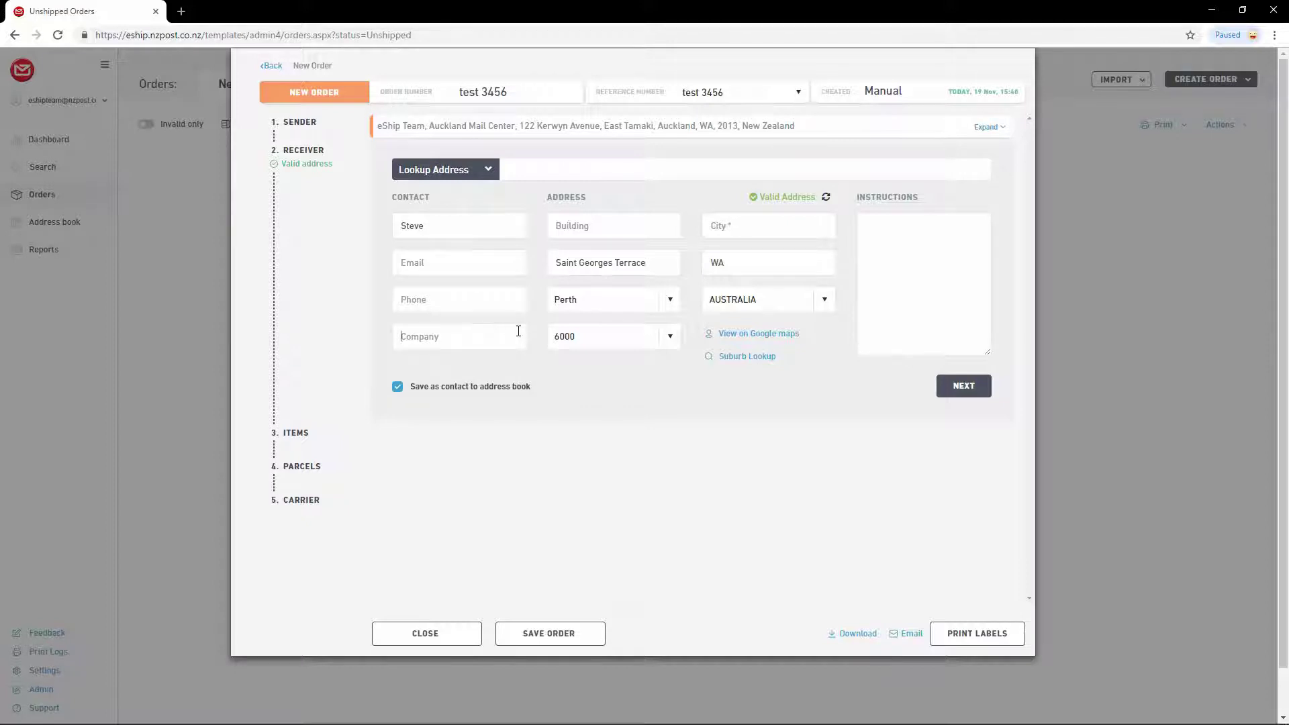
pyautogui.click(608, 223)
# - Switch to Lookup Contact, search the receiver's saved contact by name and apply it
pyautogui.click(488, 171)
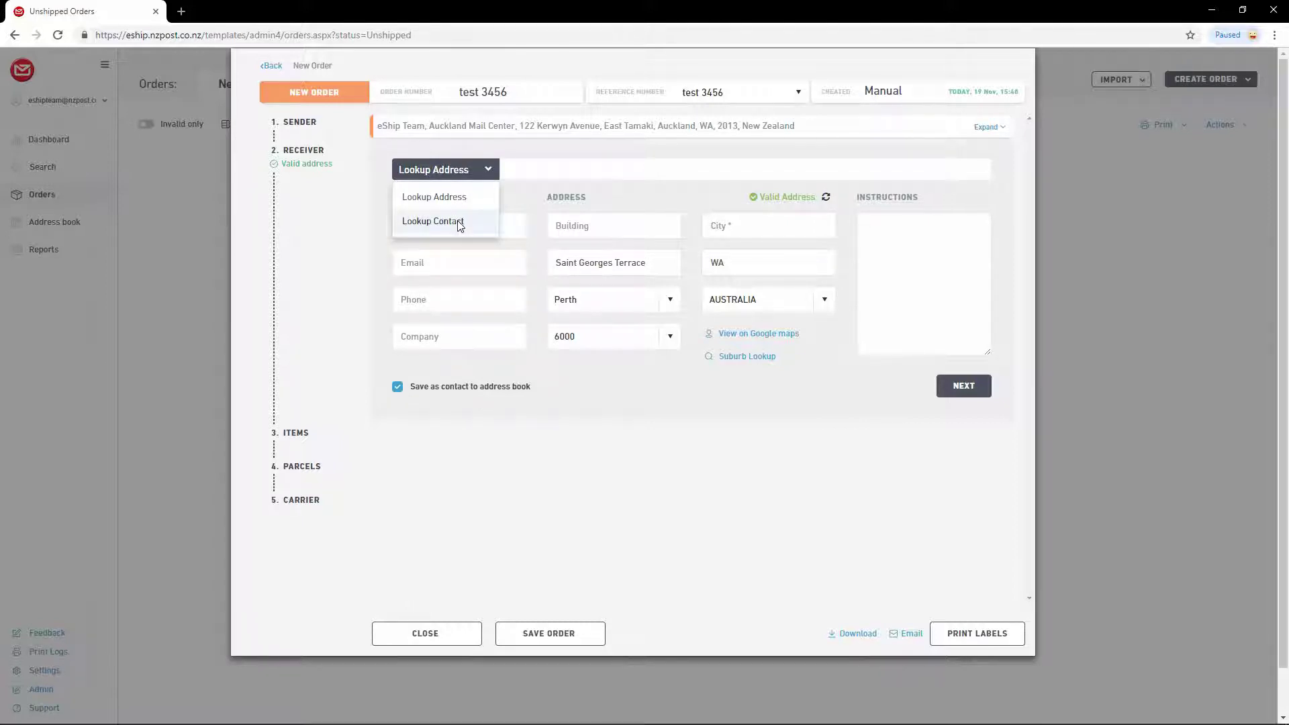
pyautogui.click(460, 227)
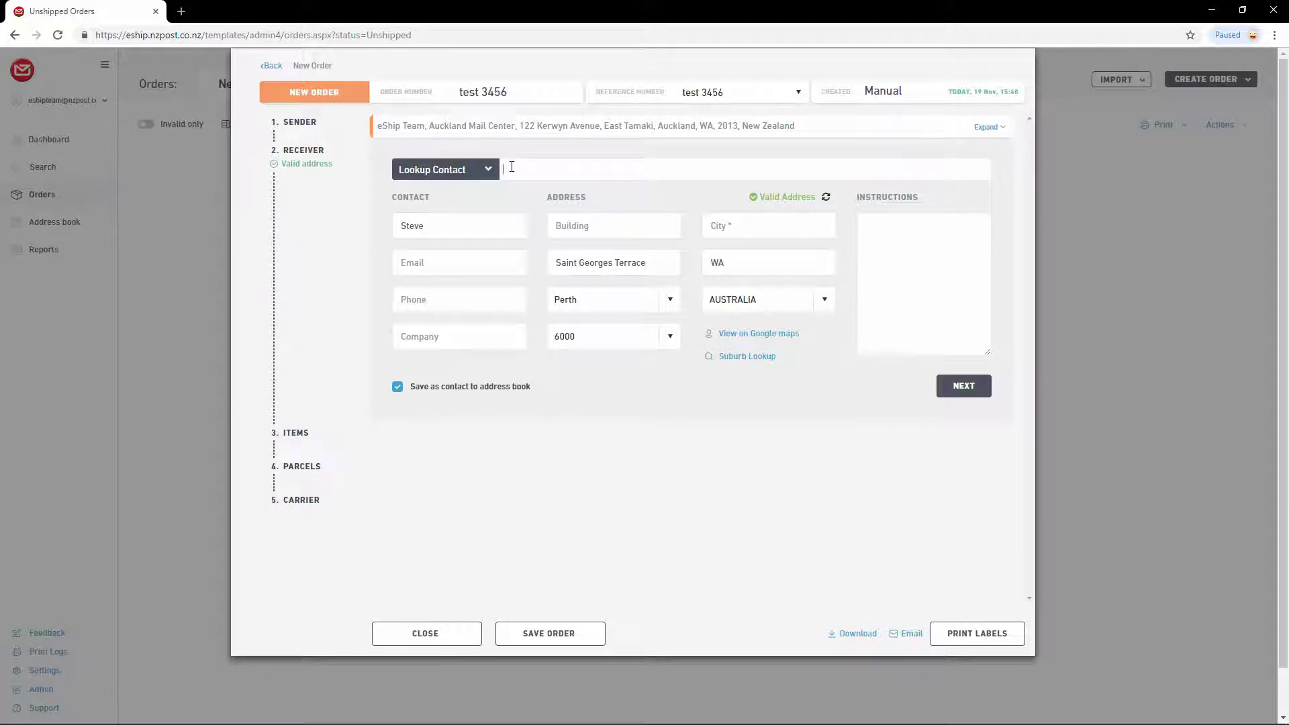
pyautogui.click(511, 167)
pyautogui.write('steve')
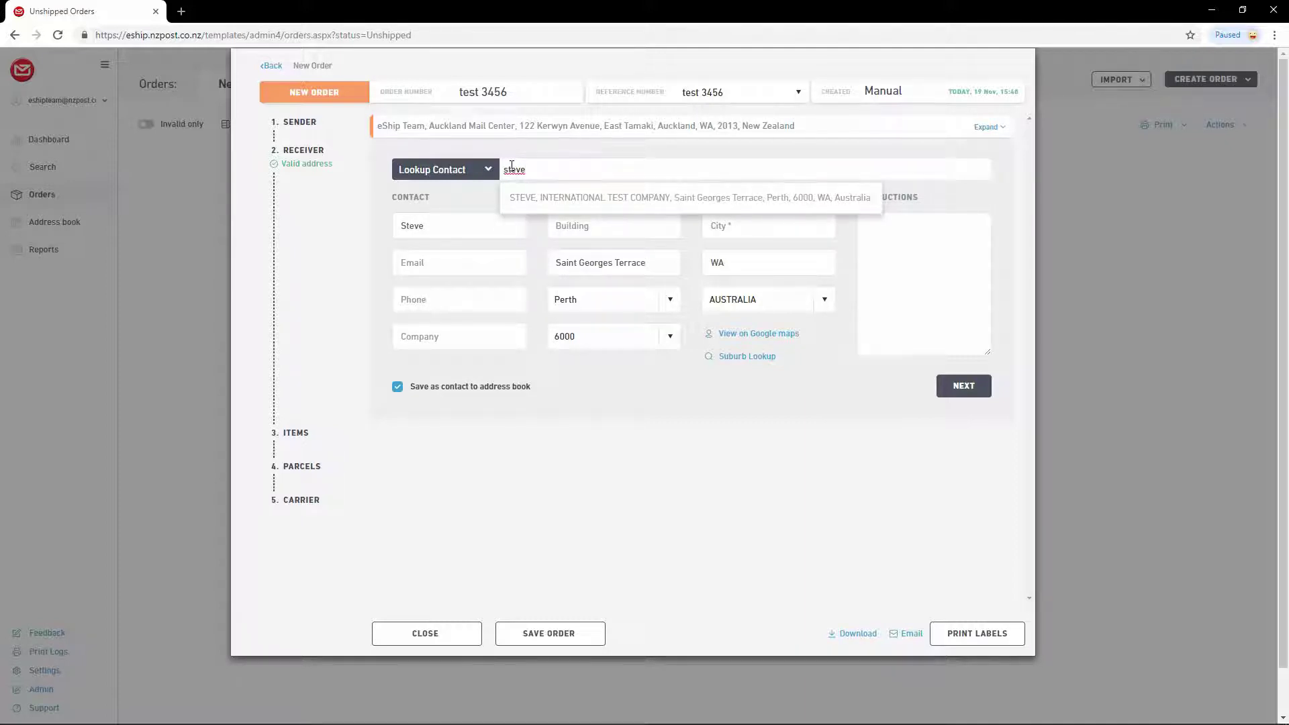
pyautogui.click(550, 197)
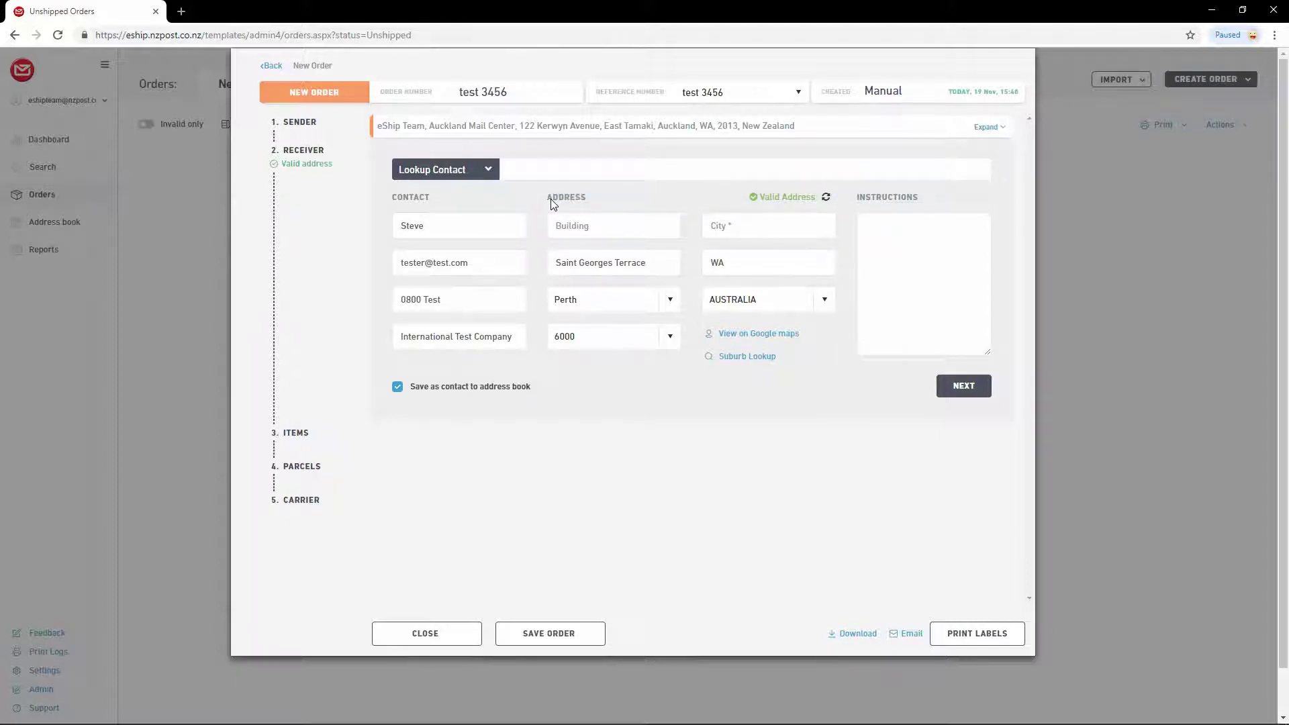
# - Continue to the items step and retitle the item 'Banana'
pyautogui.click(958, 390)
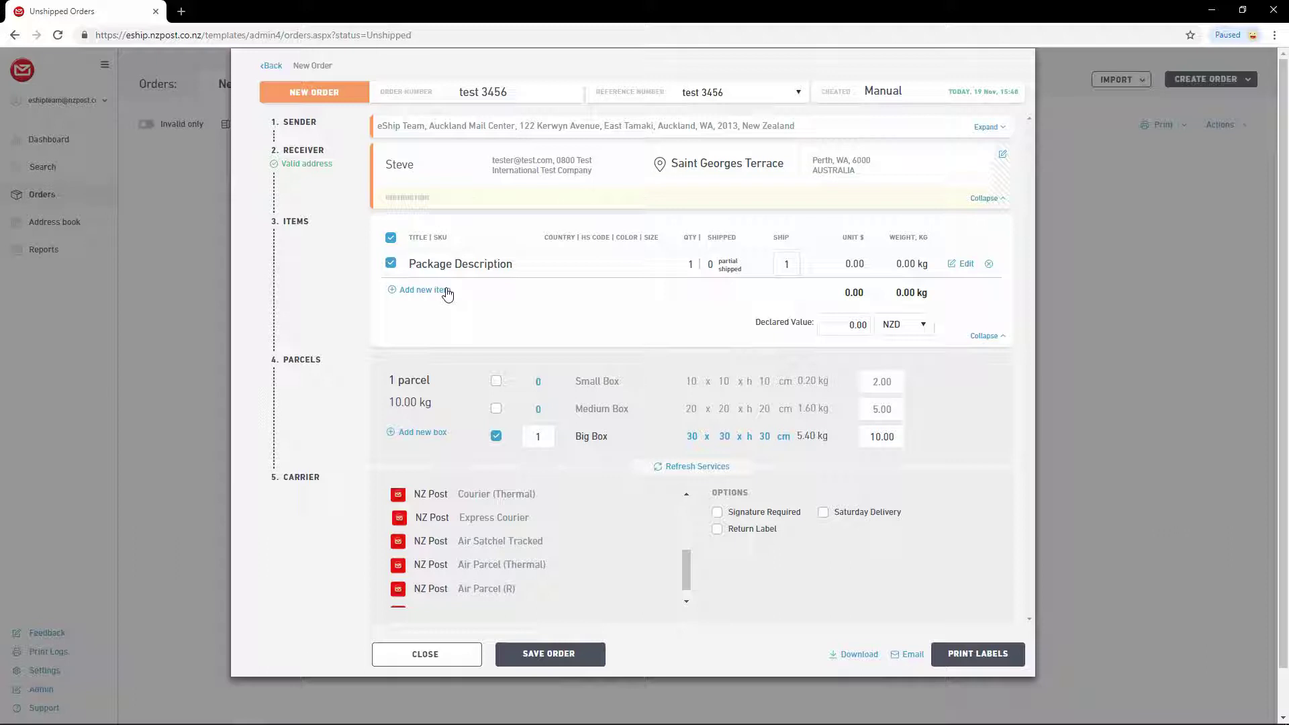
pyautogui.click(965, 264)
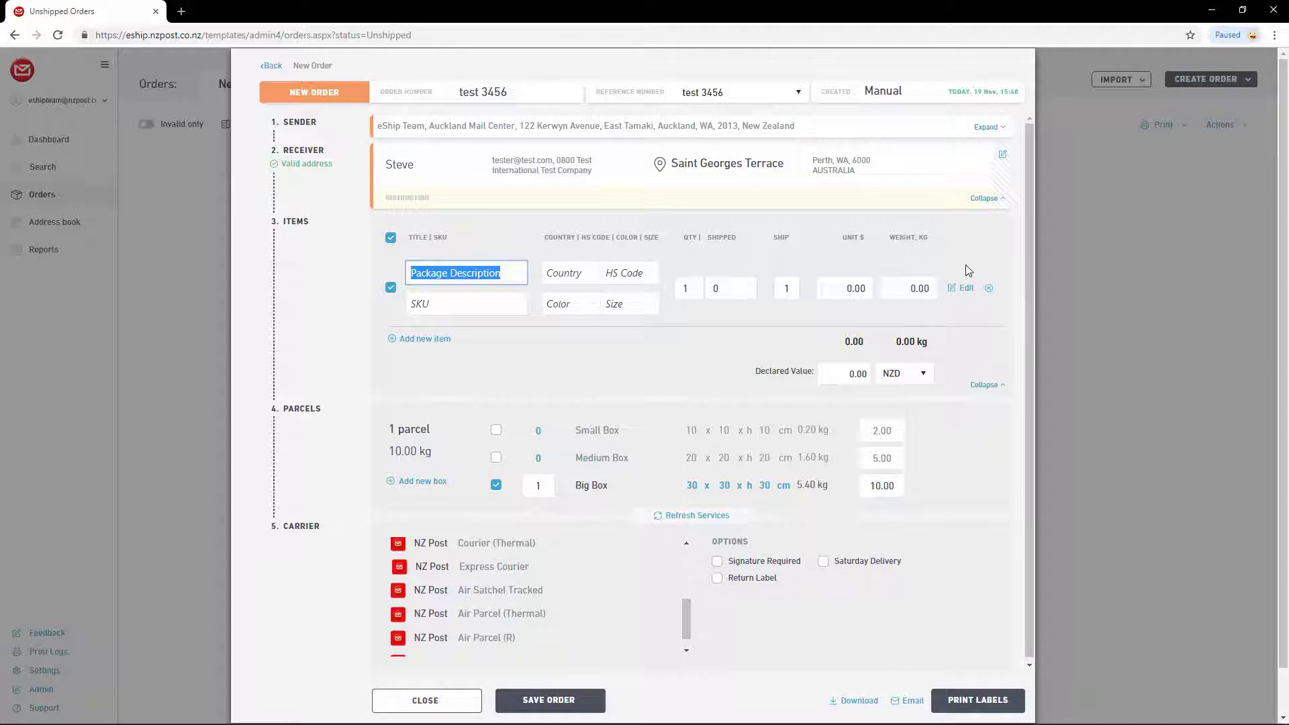
pyautogui.write('Banana')
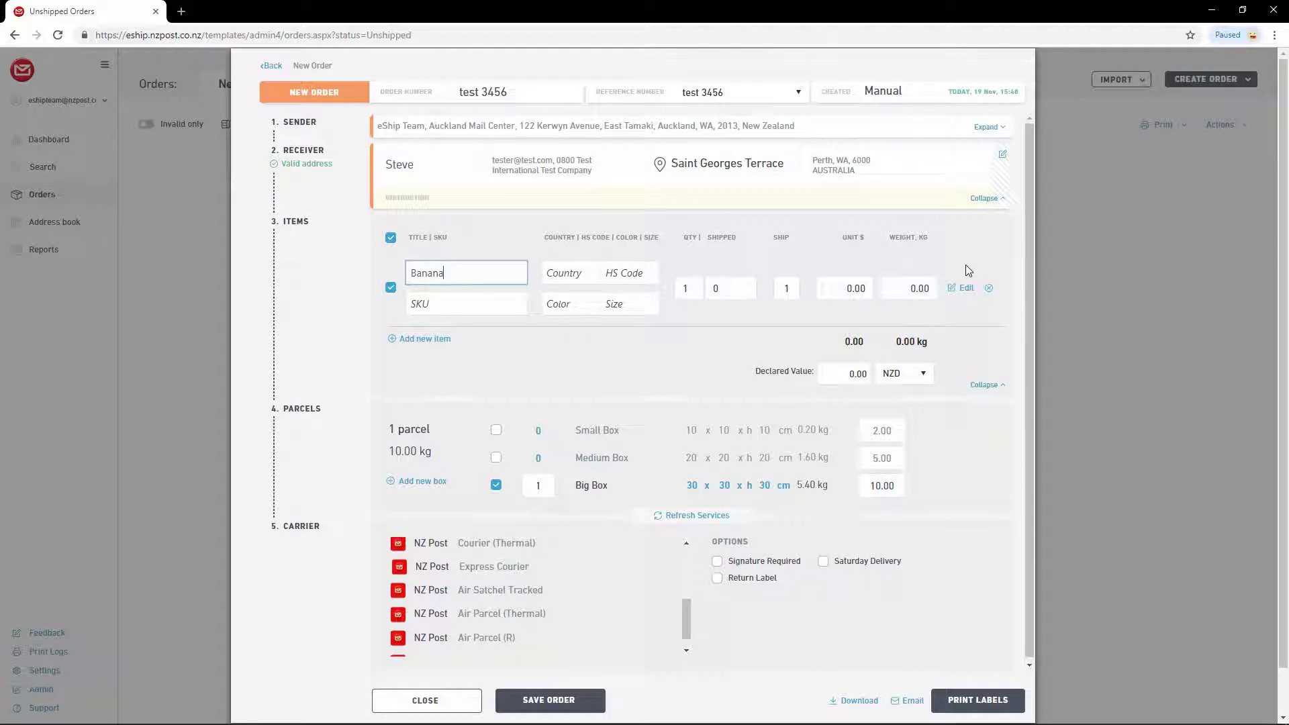
pyautogui.click(455, 303)
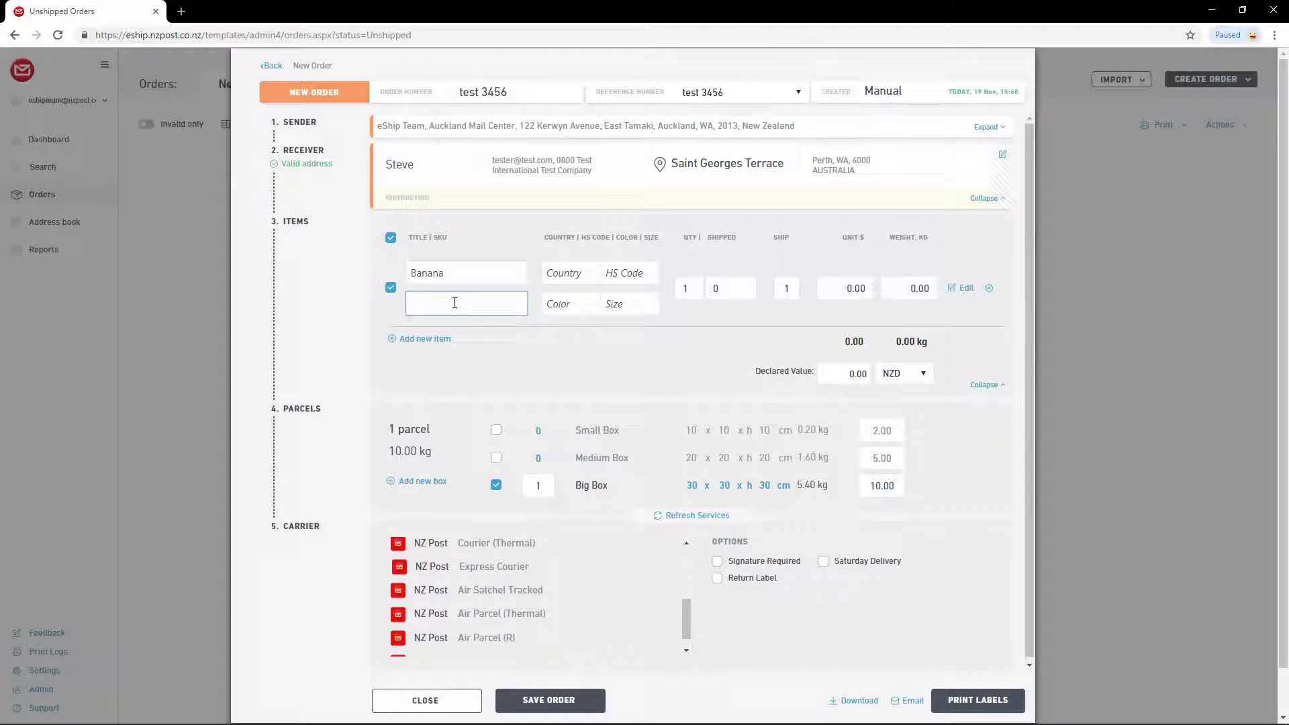
pyautogui.click(575, 276)
pyautogui.click(631, 274)
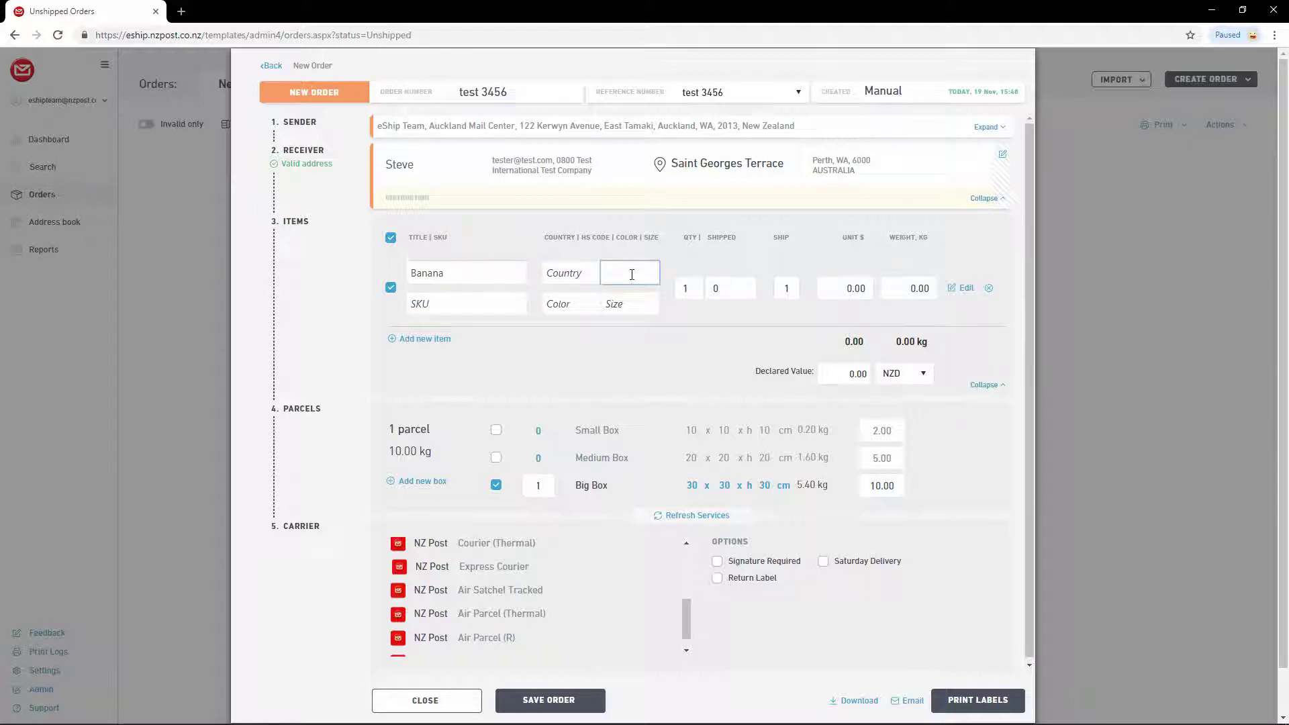
pyautogui.click(561, 305)
pyautogui.click(625, 304)
# - Set the Banana item's quantity to 10 with 5 shipped
pyautogui.click(688, 288)
pyautogui.write('10')
pyautogui.click(734, 287)
pyautogui.write('5')
# - Save the Banana item with unit price 1 and weight 1 kg, then edit the declared value
pyautogui.click(805, 313)
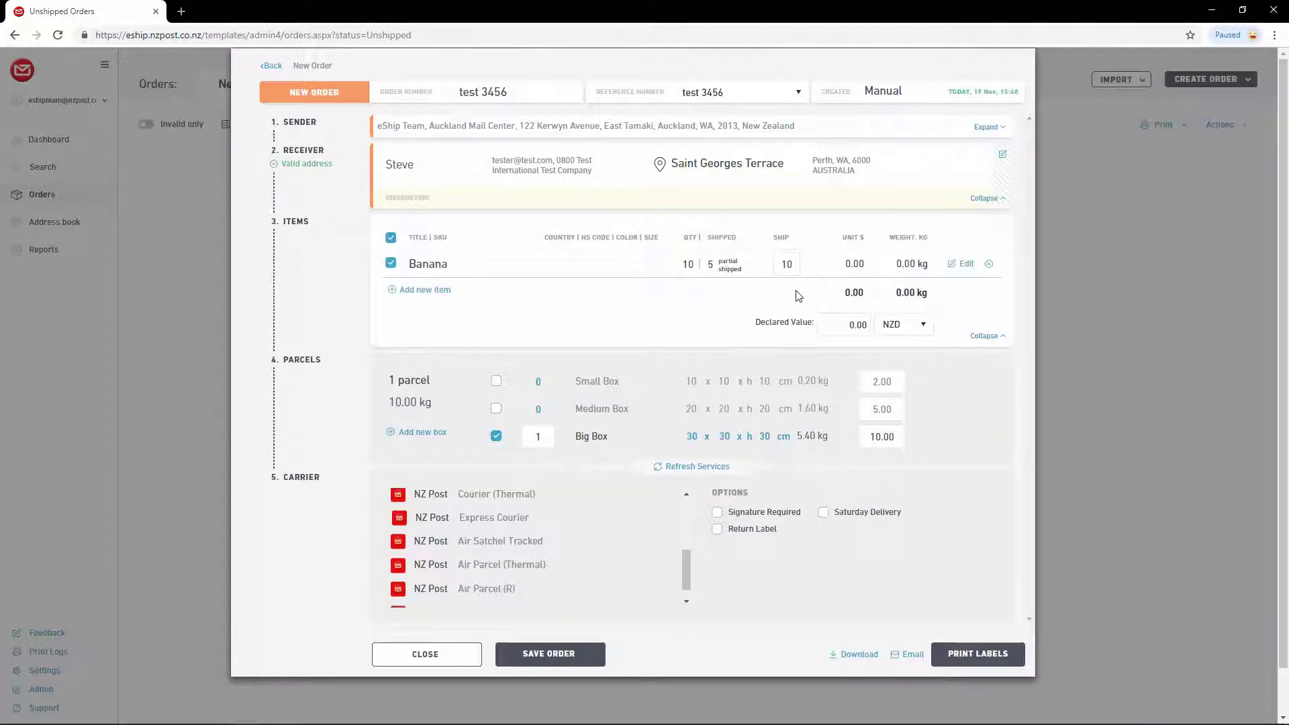
pyautogui.click(960, 264)
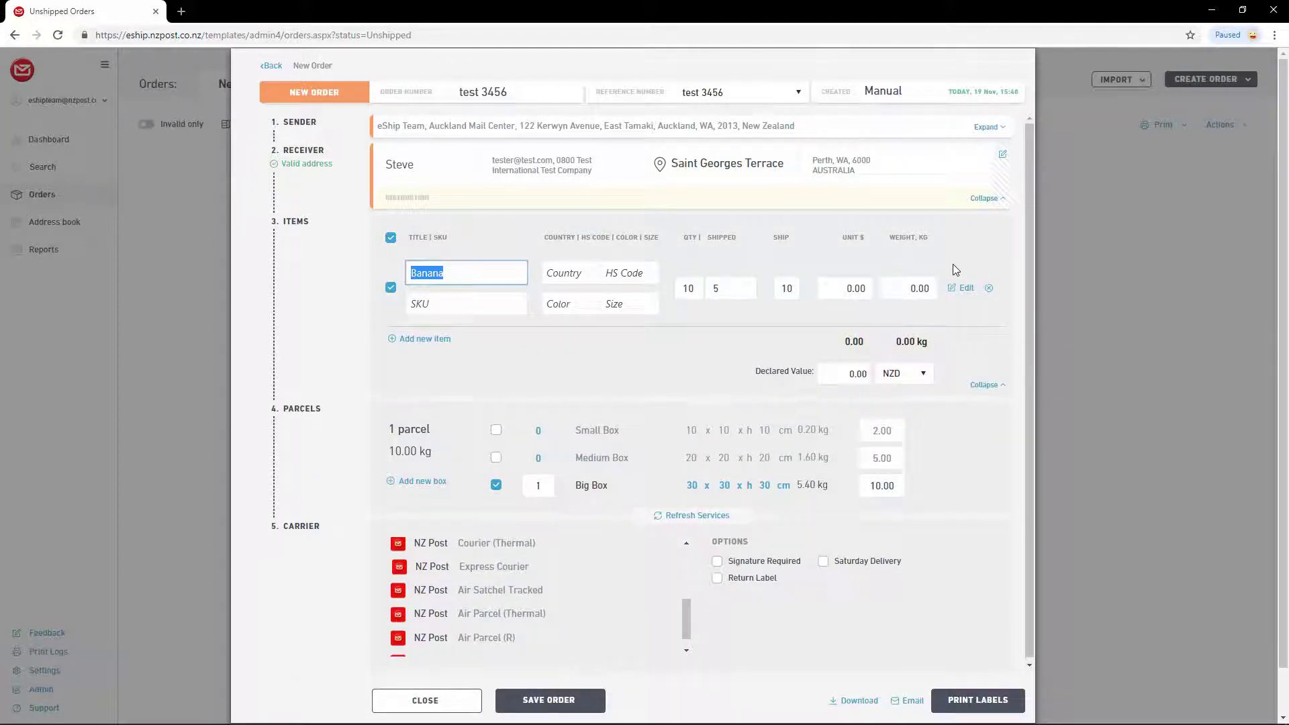
pyautogui.click(855, 288)
pyautogui.write('1')
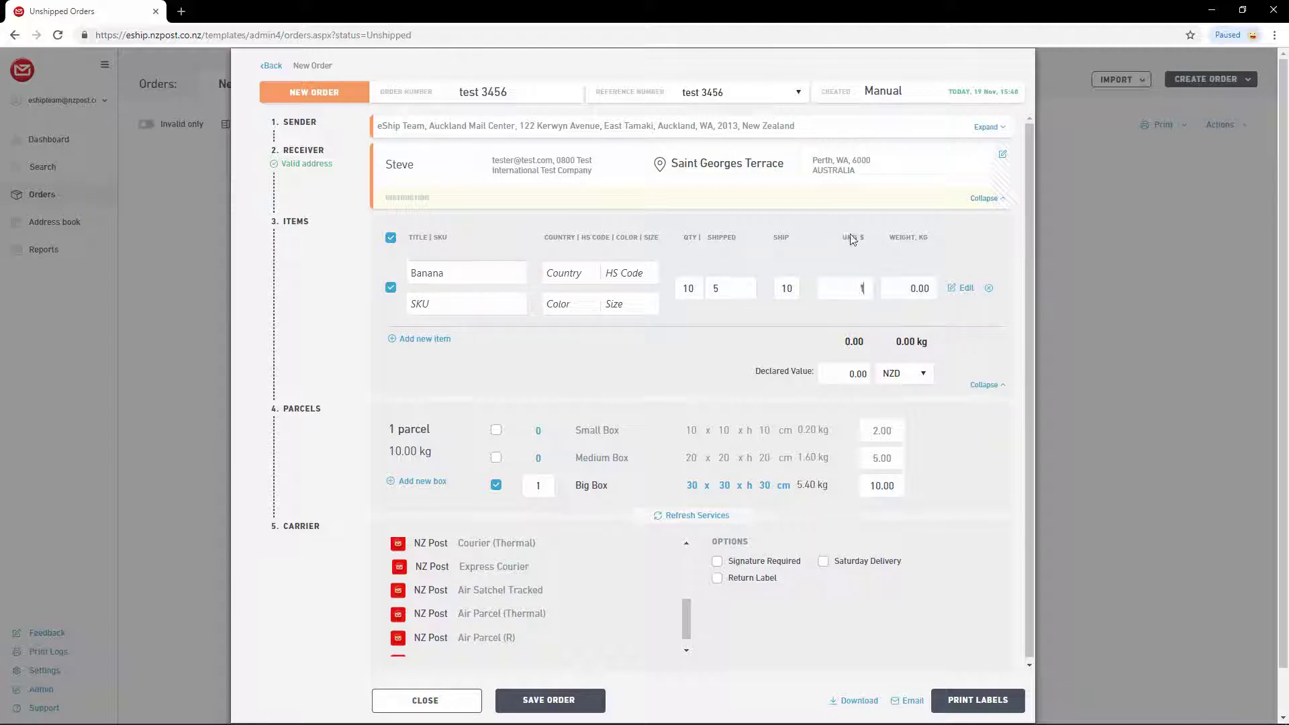
pyautogui.click(899, 285)
pyautogui.write('1')
pyautogui.click(959, 347)
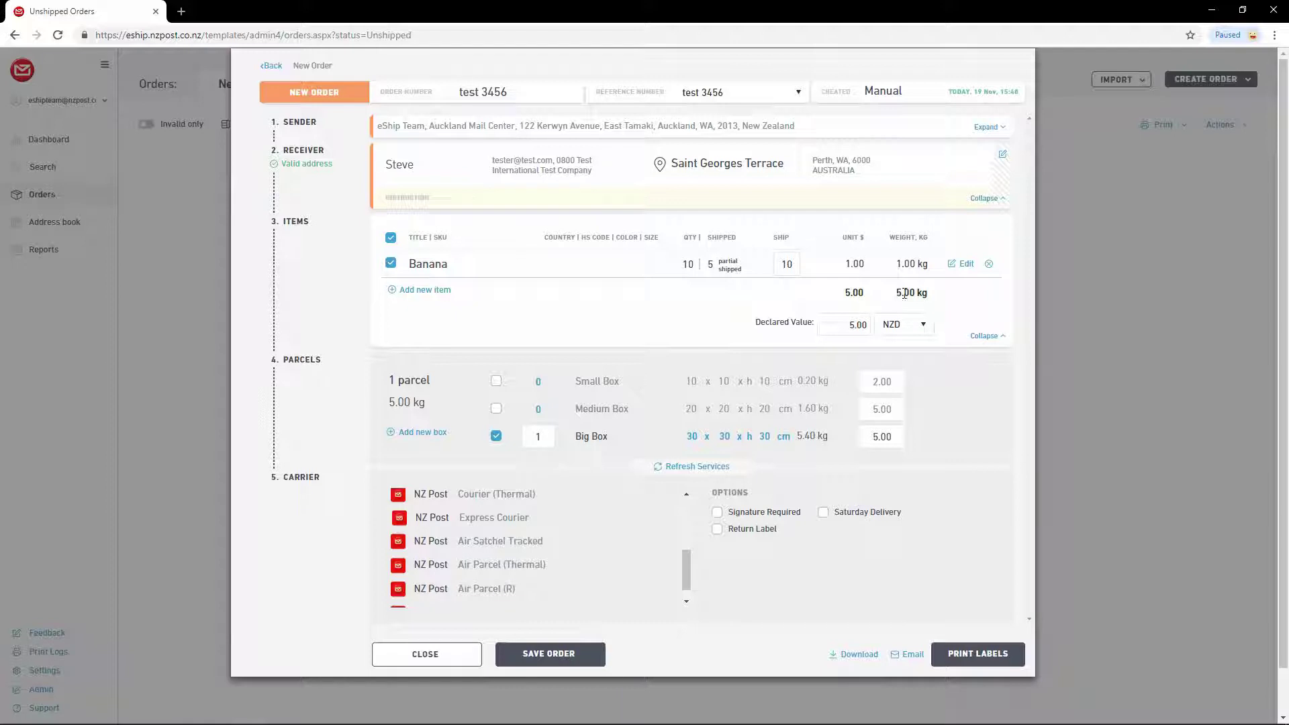
pyautogui.click(841, 326)
# - Enter 12, 12 and 5 kg in the Big Box size and weight fields, and add a Custom1 box
pyautogui.click(692, 438)
pyautogui.write('12')
pyautogui.press('Tab')
pyautogui.write('12')
pyautogui.click(874, 438)
pyautogui.write('5')
pyautogui.click(423, 432)
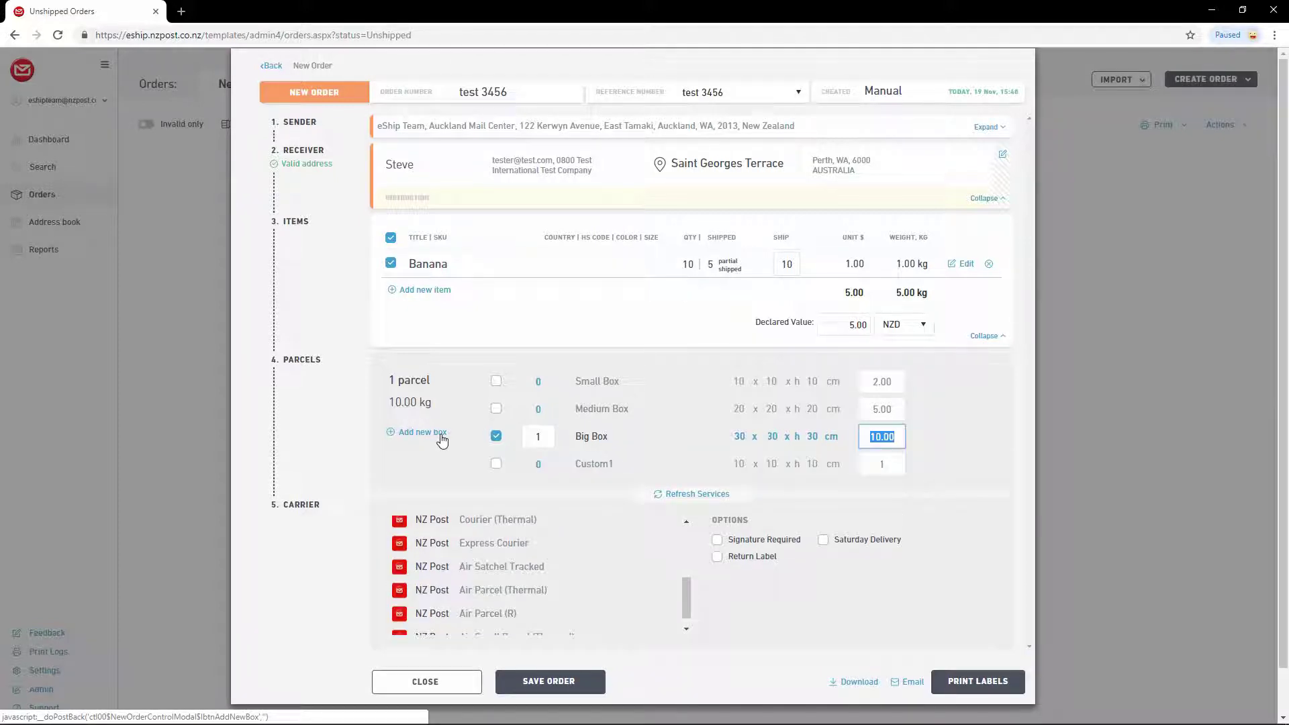
pyautogui.click(449, 457)
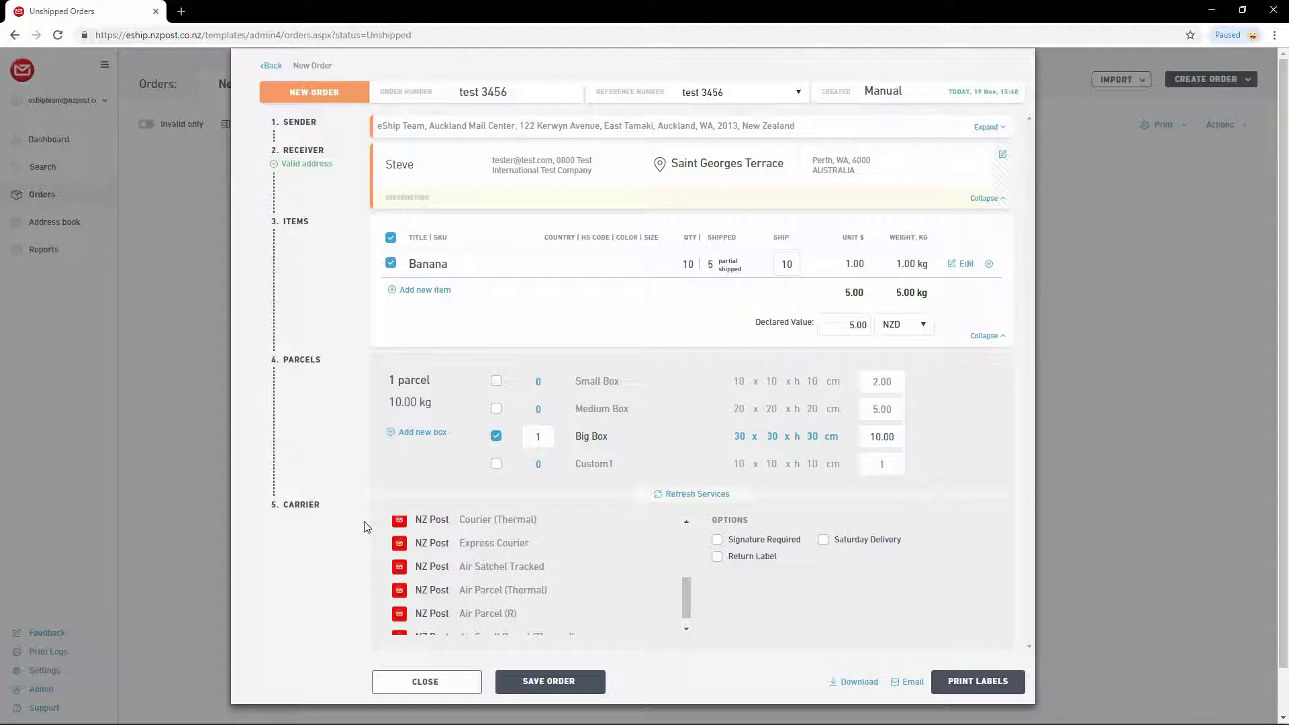
# - Select the NZ Post Courier (Thermal) service, leaving insurance off
pyautogui.click(484, 520)
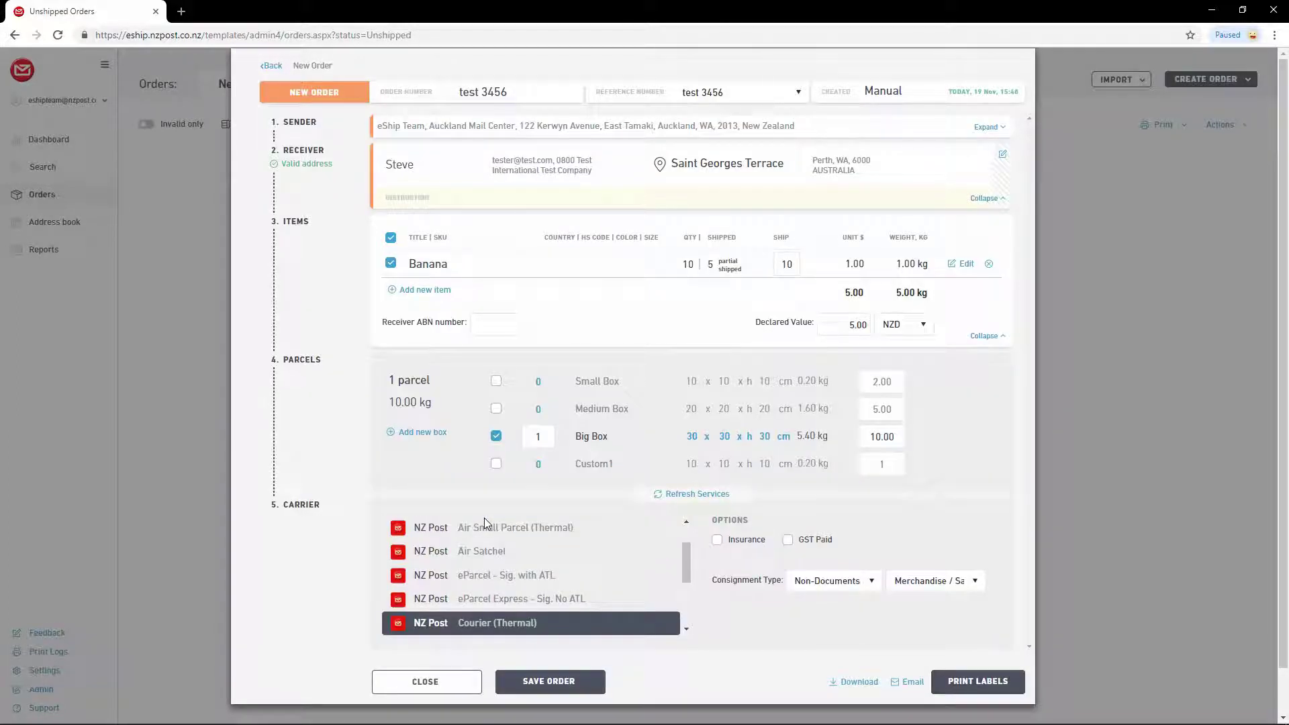
pyautogui.click(718, 544)
pyautogui.click(717, 543)
# - Set the consignment type to Non-Documents with the Merchandise / Sample category
pyautogui.click(874, 582)
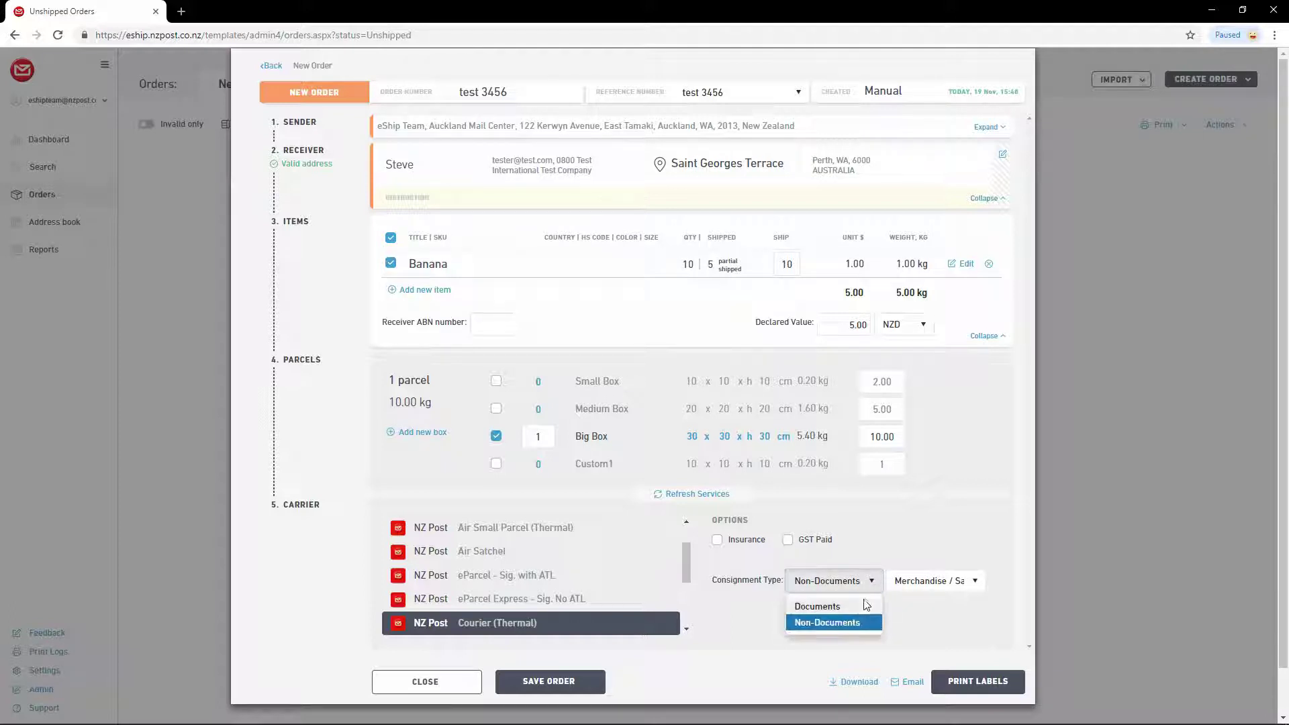
pyautogui.click(863, 605)
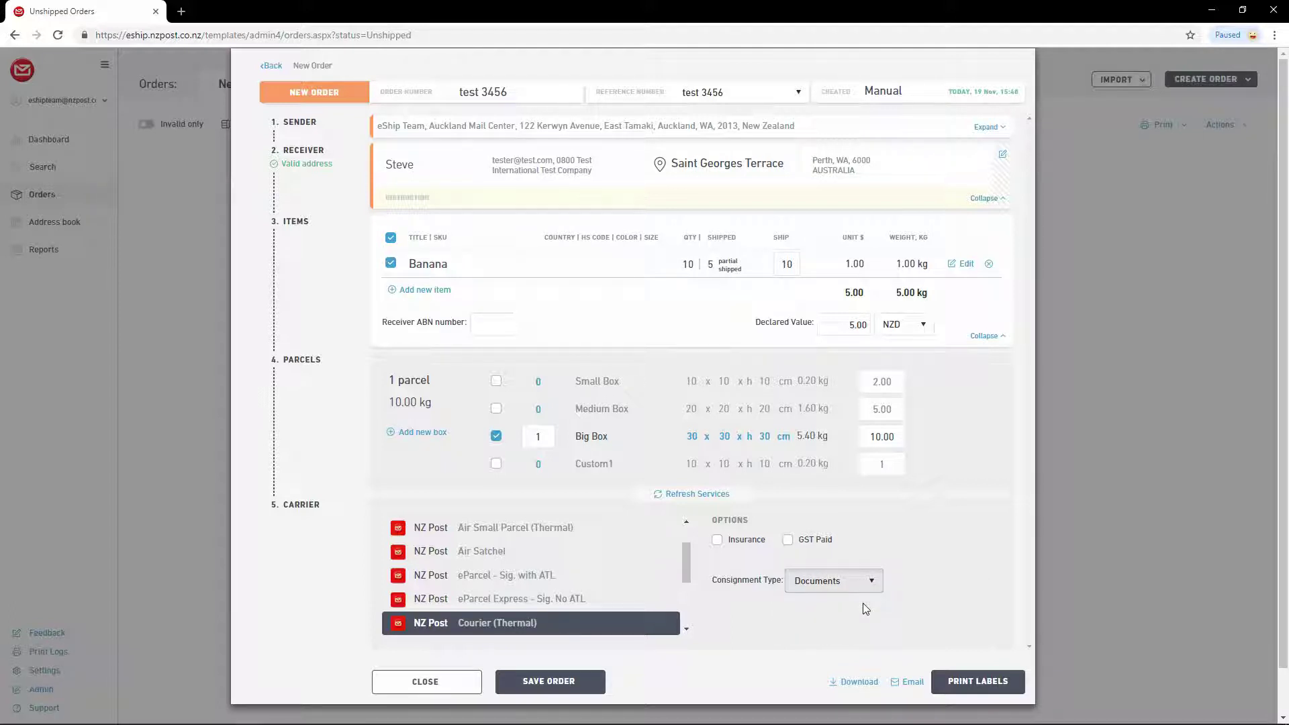
pyautogui.click(875, 584)
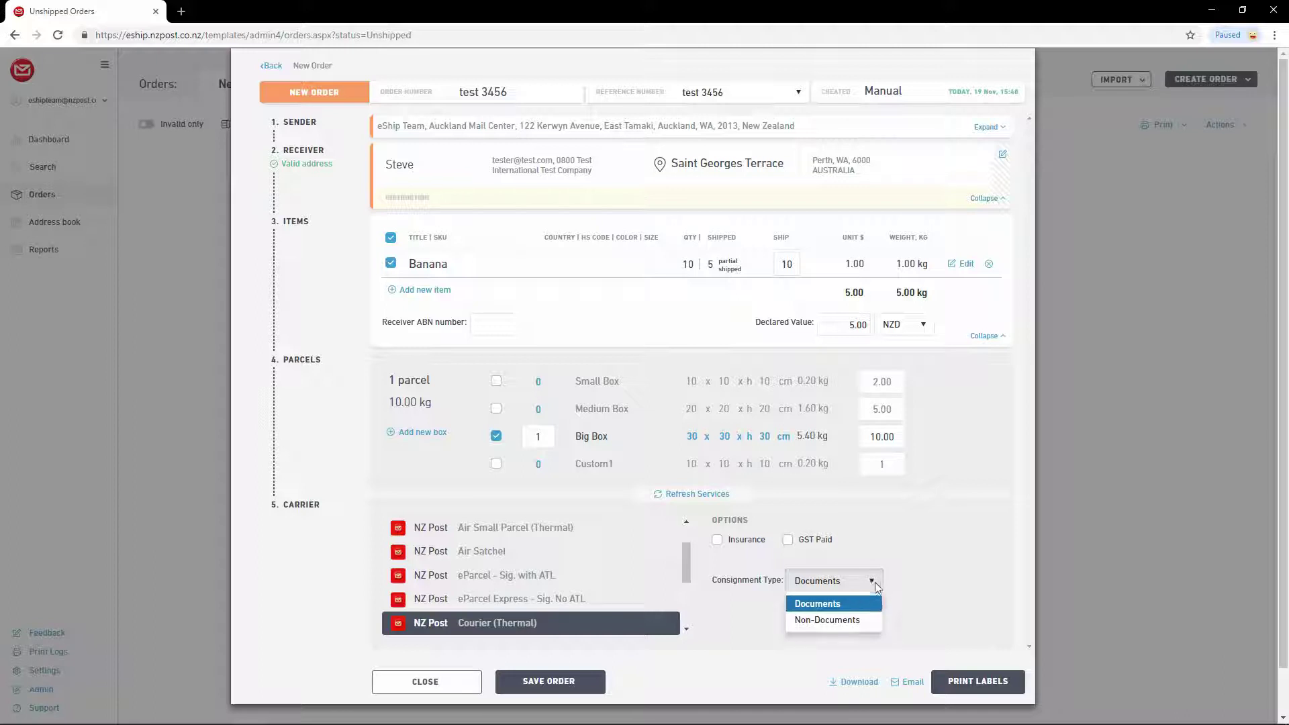
pyautogui.click(866, 619)
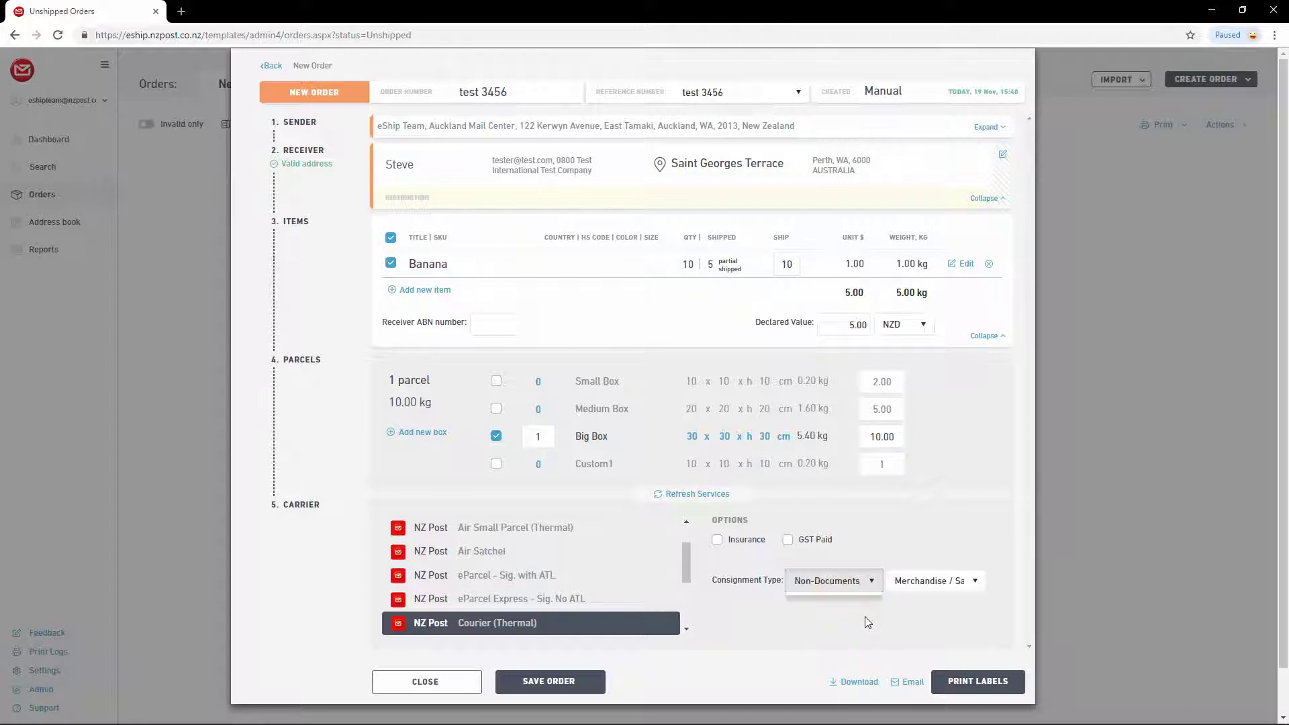
pyautogui.click(979, 582)
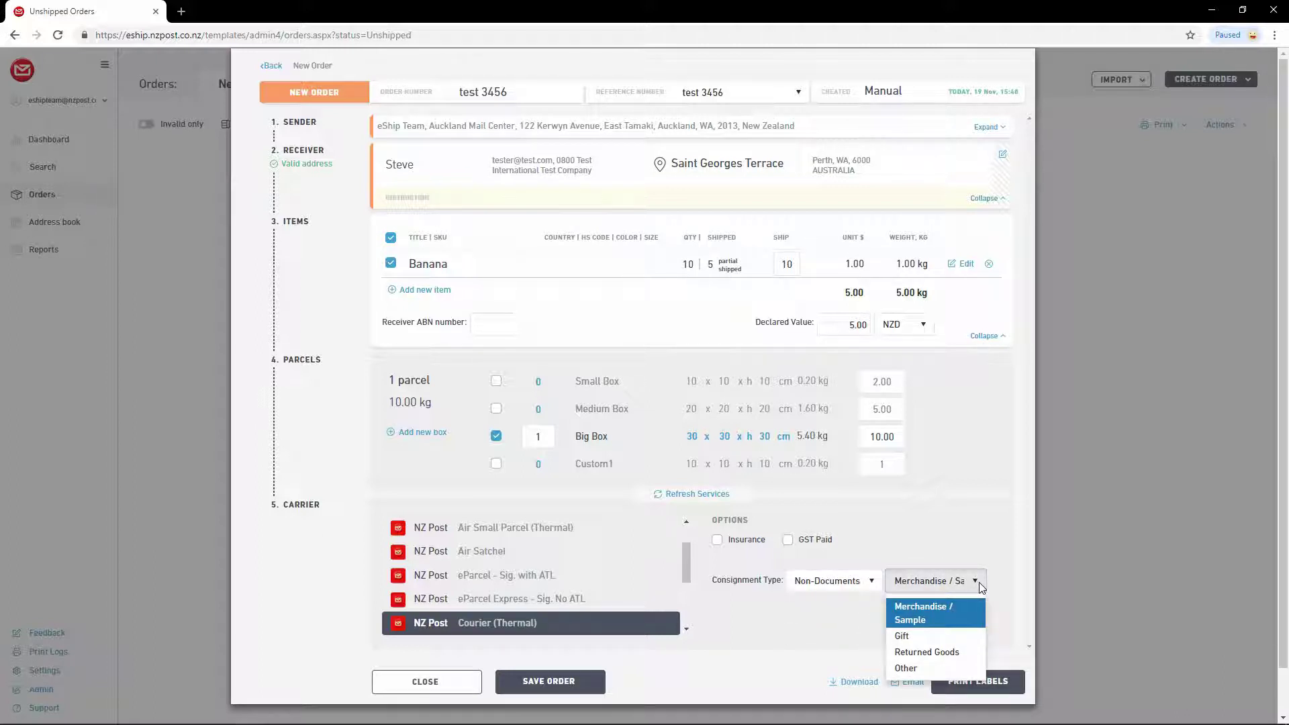
pyautogui.click(943, 612)
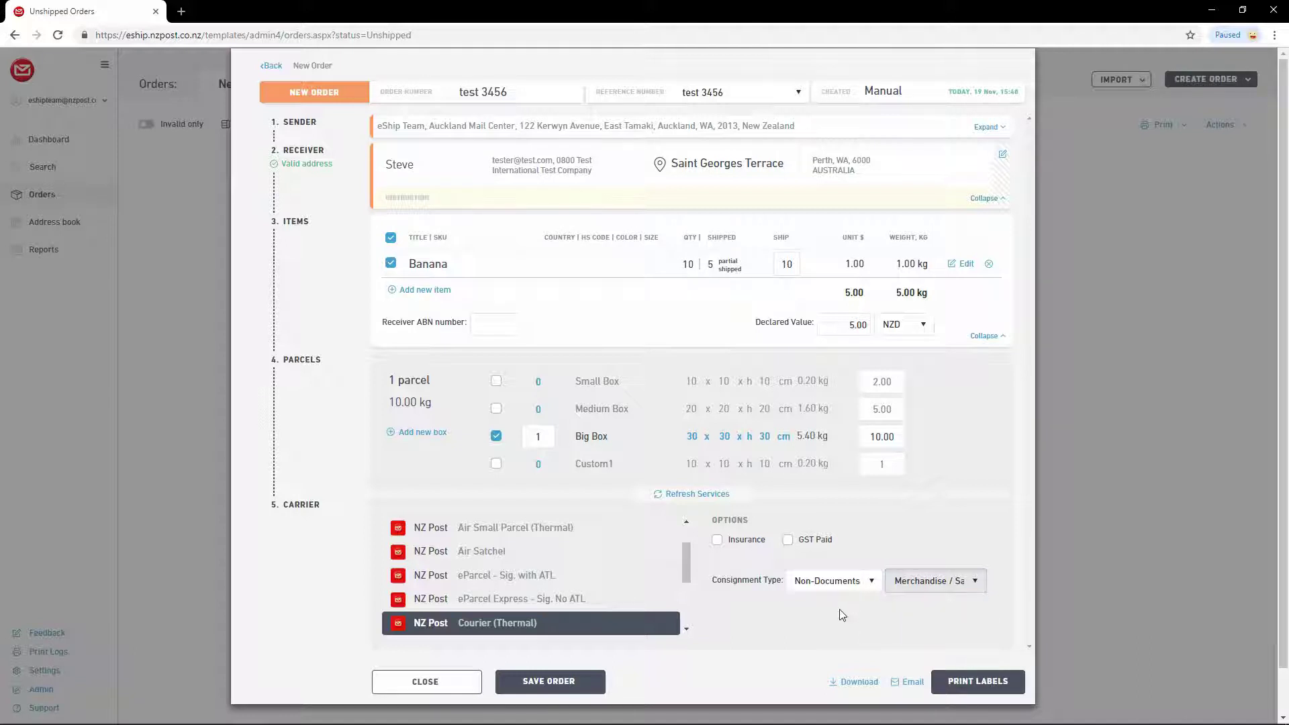